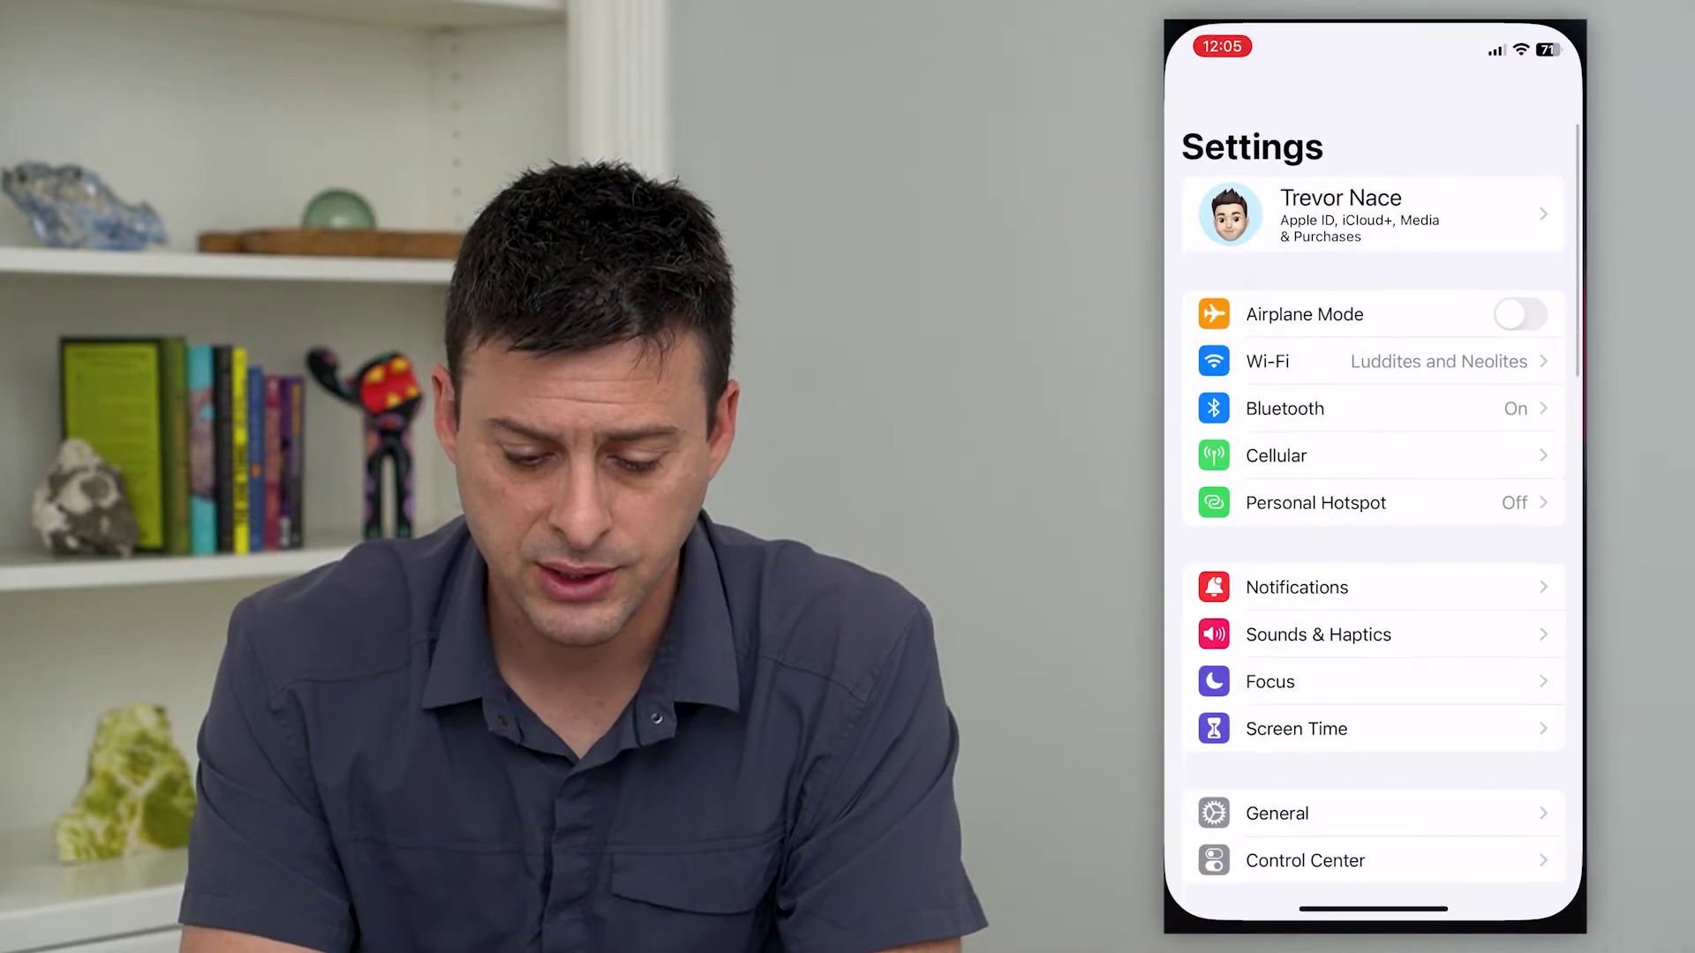
left_click_drag(1388, 605, 1387, 146)
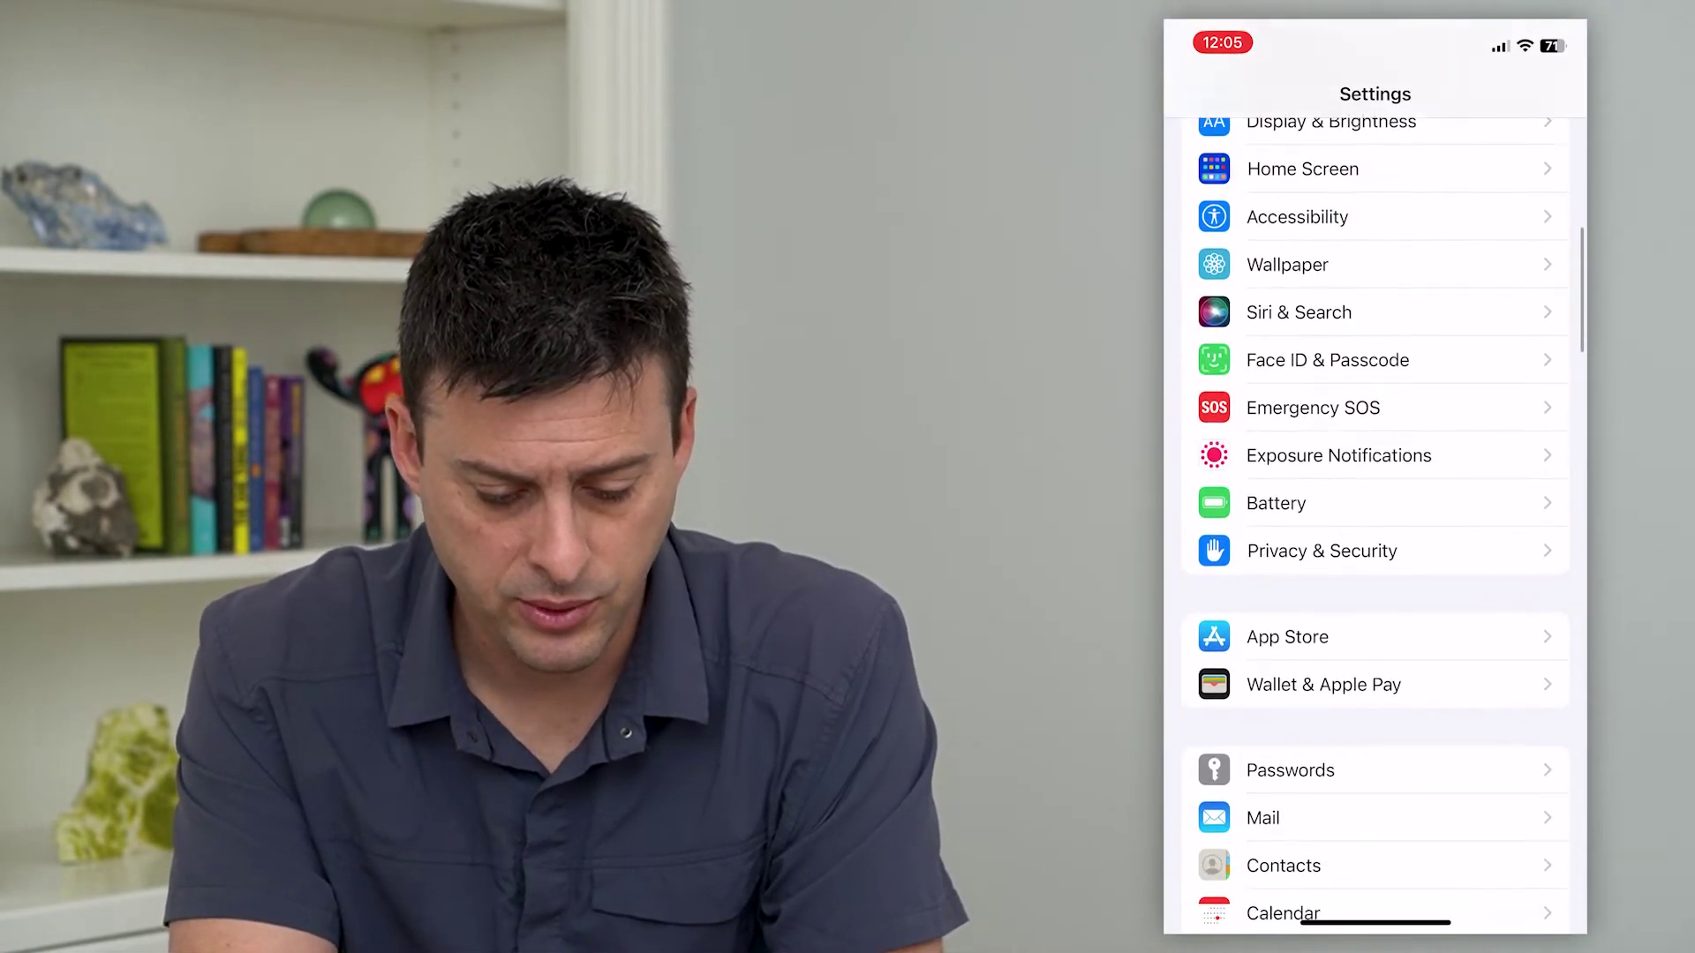
Go into Mail's settings and bring up the Undo Send Delay choices (10 Seconds checked)
left_click(1325, 750)
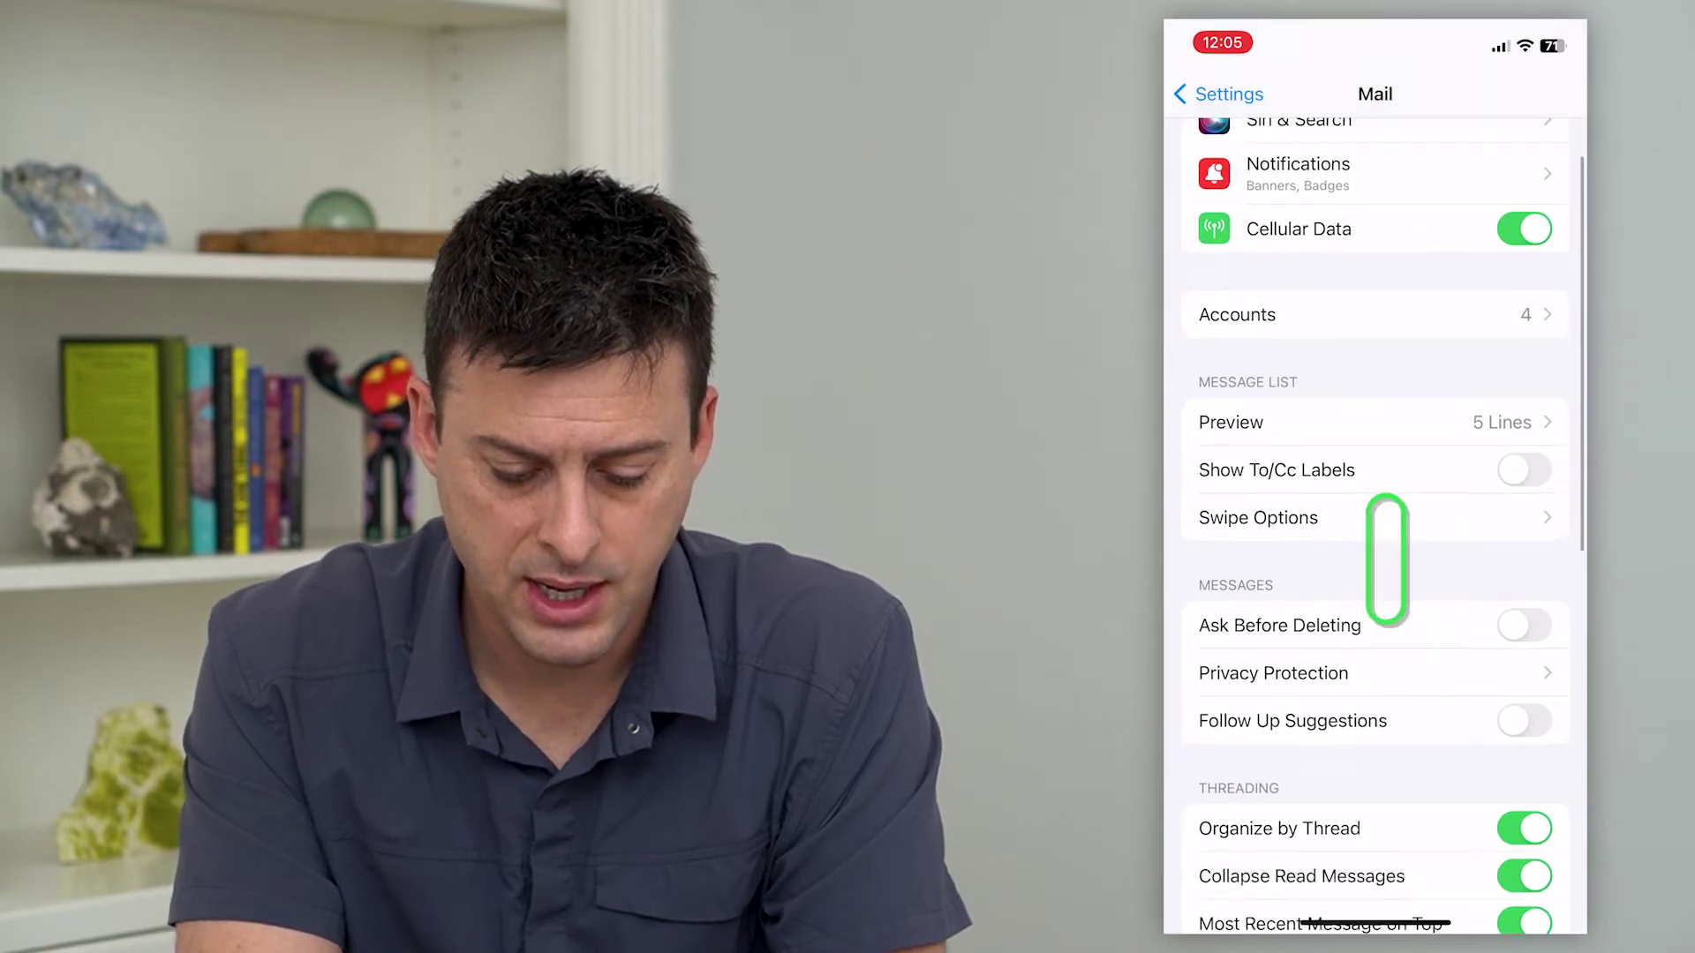
left_click_drag(1389, 610, 1389, 333)
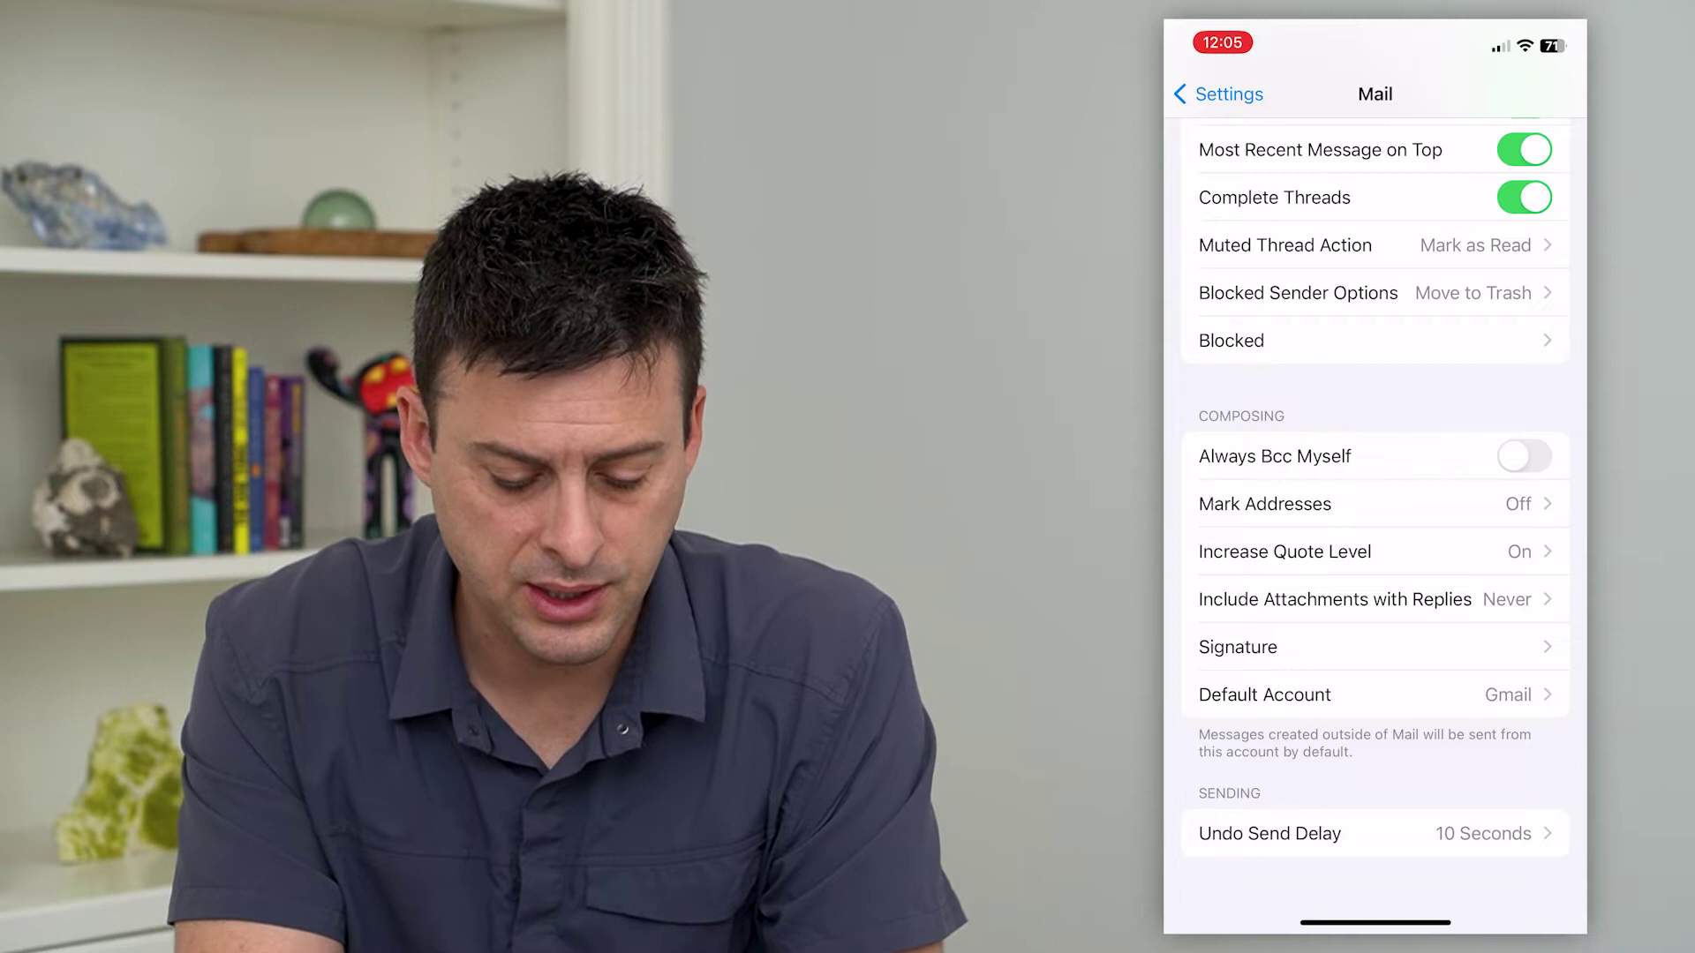
left_click(1382, 833)
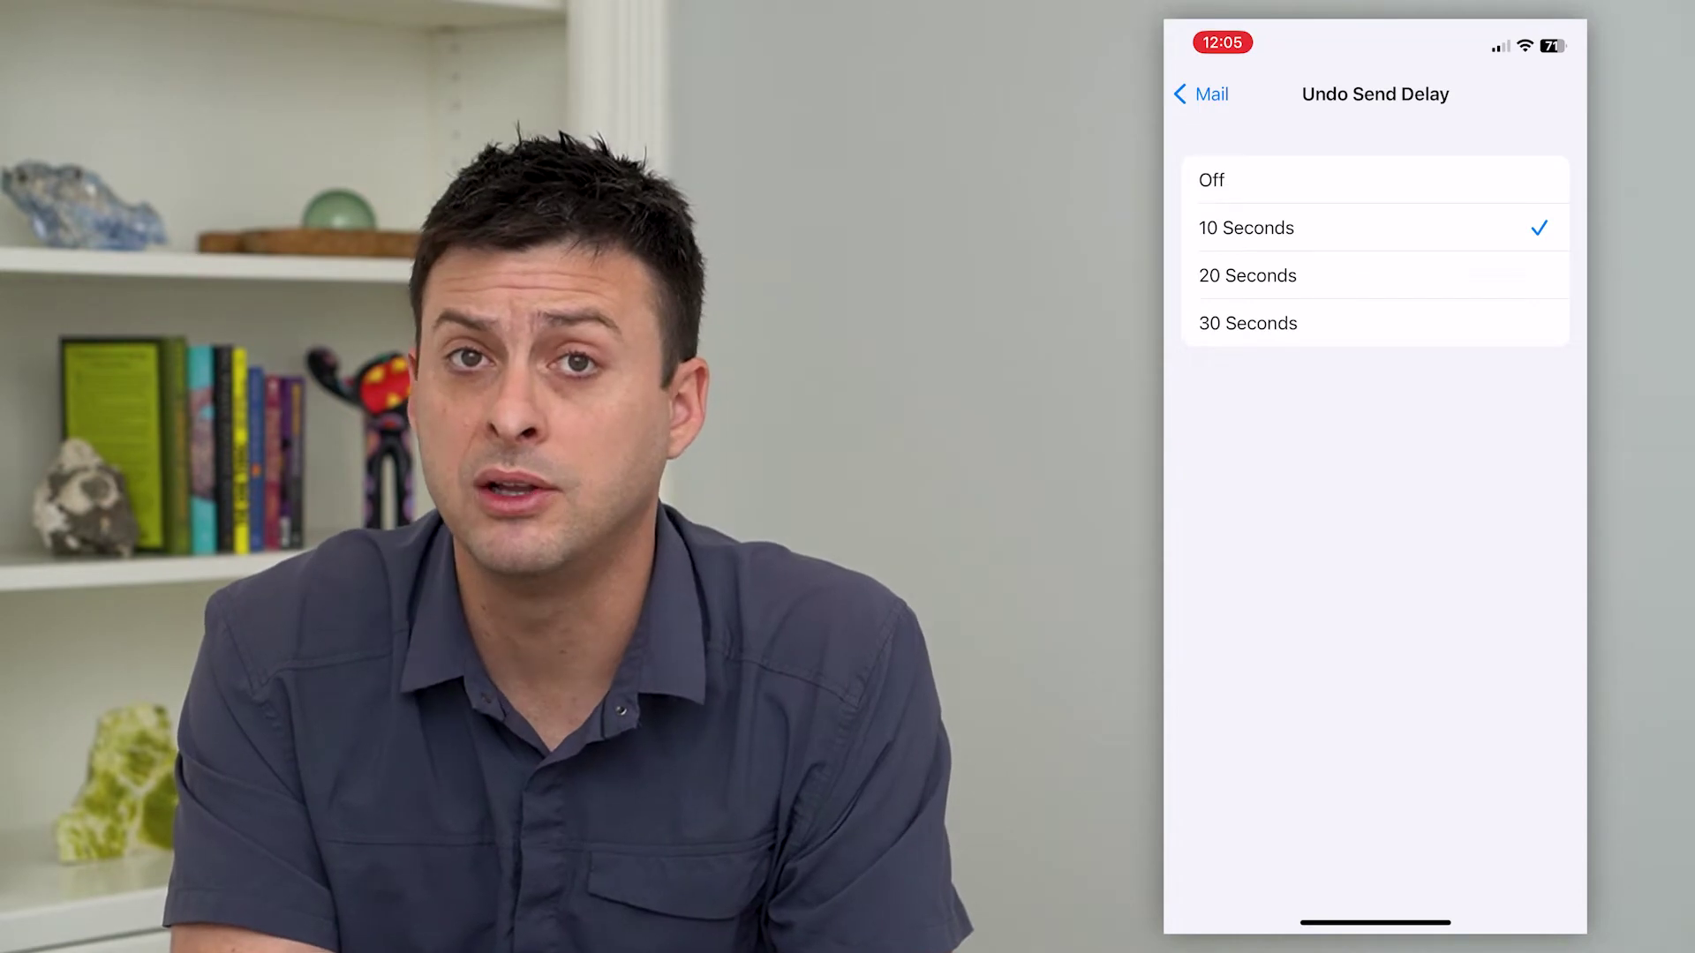
Choose 30 Seconds as the Undo Send Delay
left_click(1336, 321)
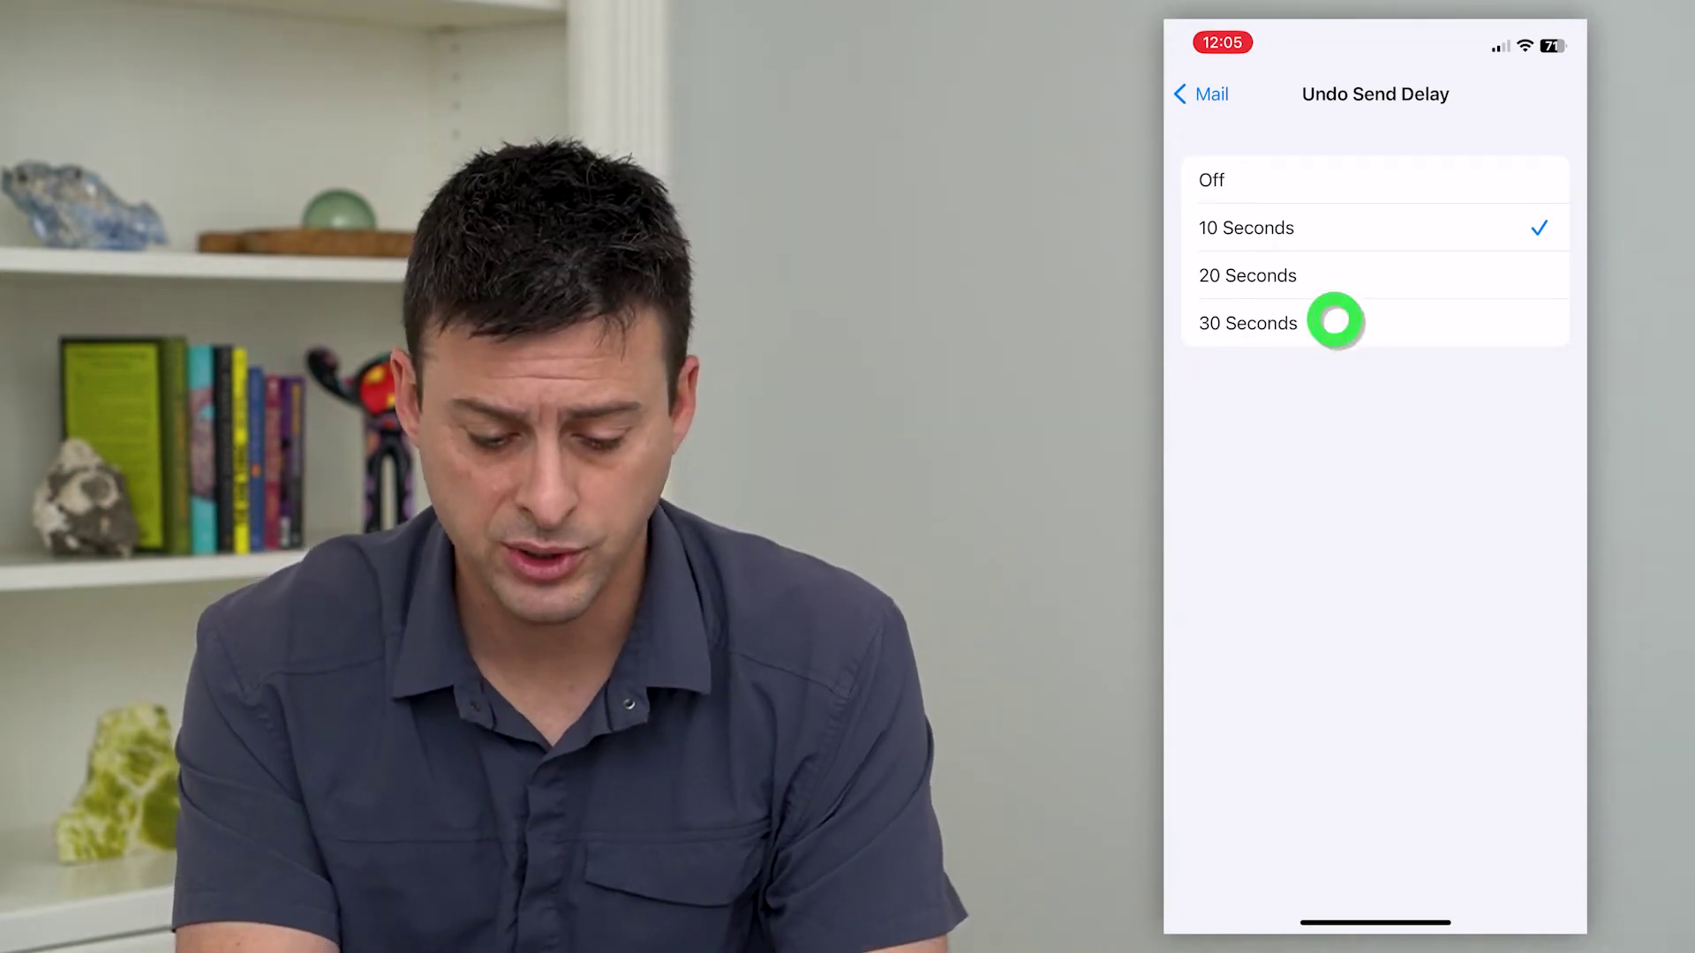